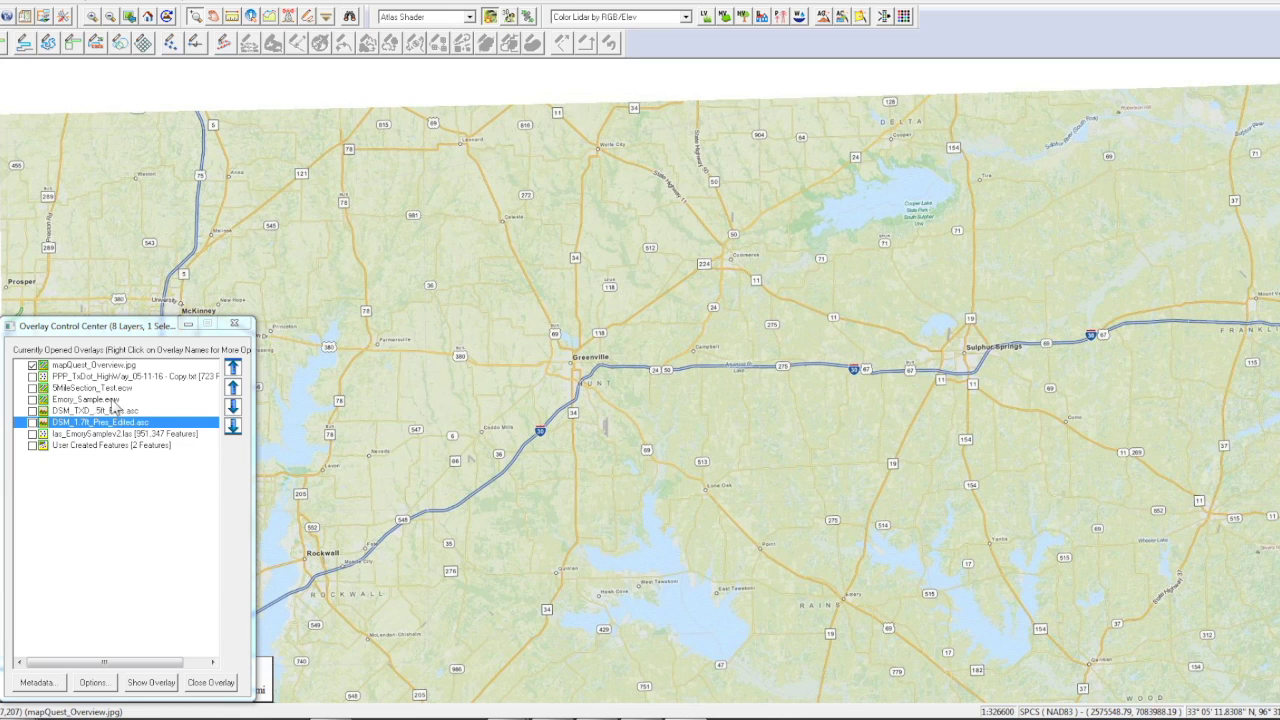
Show the PPP_TxDot_HighWay points, zoom onto a stretch of the highway, then hide the layer again.
click(32, 377)
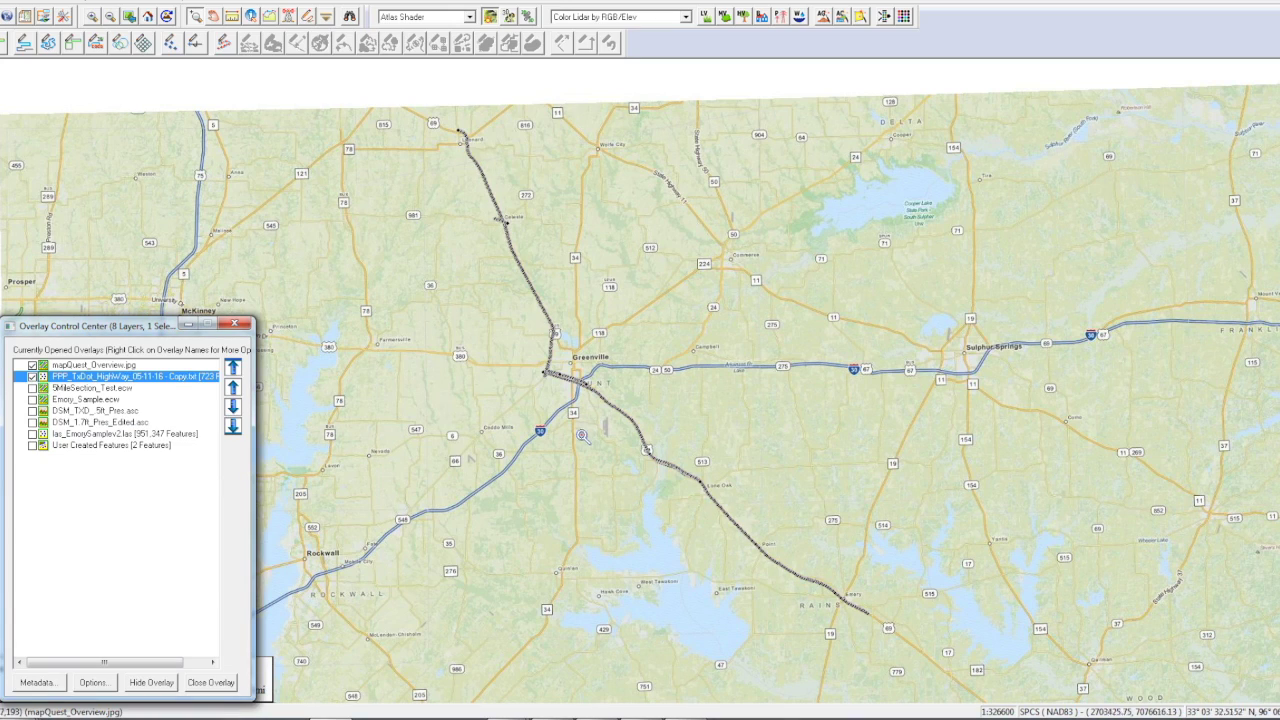
drag(604, 409, 660, 441)
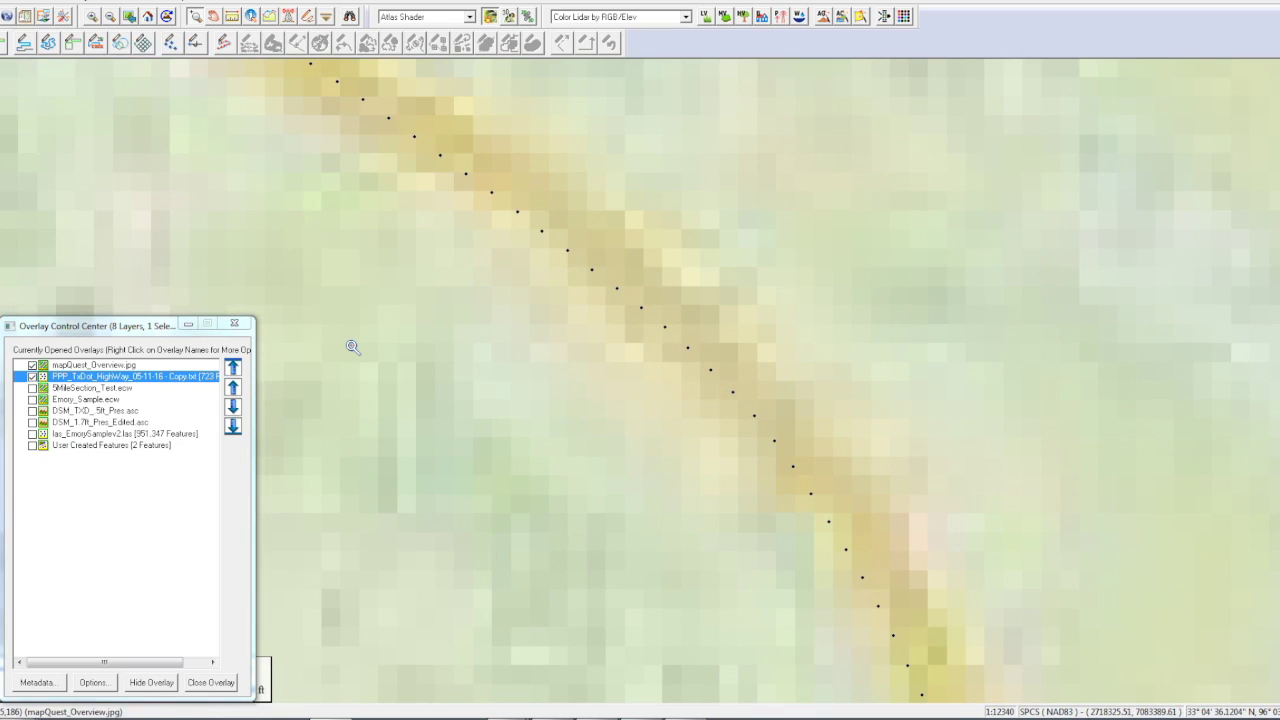
click(32, 377)
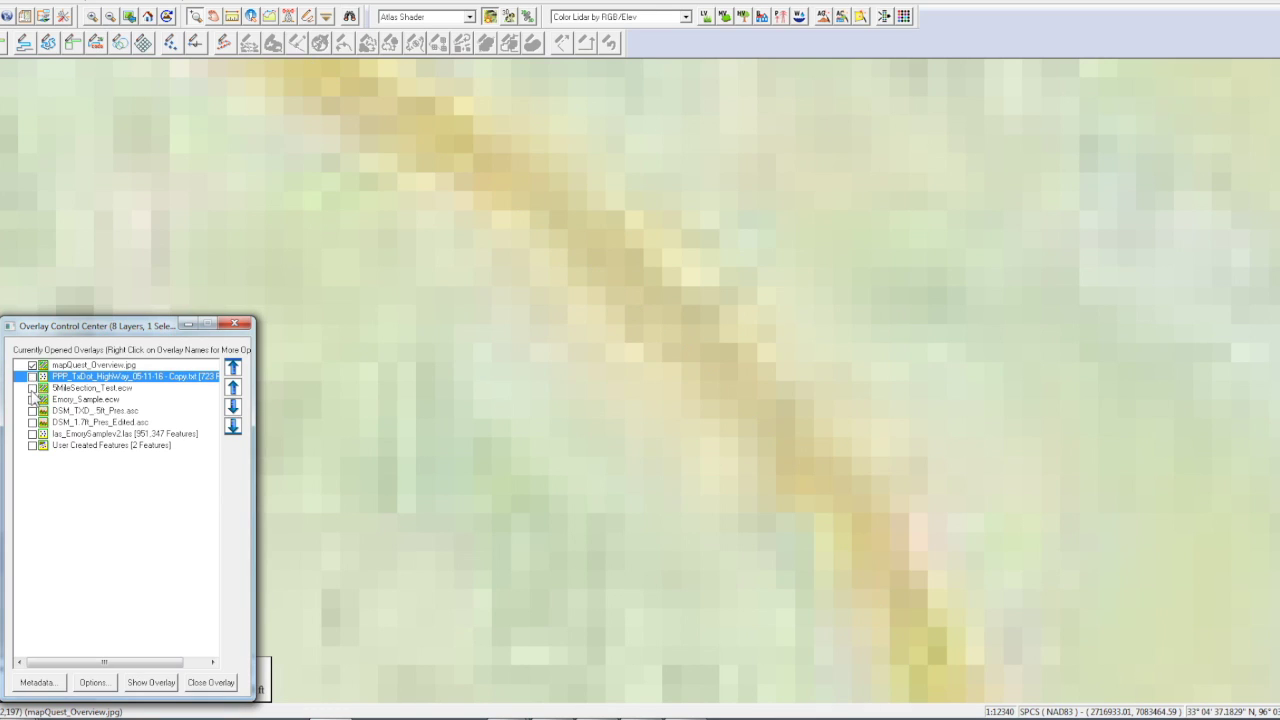
Display the 5MileSection_Test.ecw imagery fitted to the view, with mapQuest_Overview.jpg hidden.
click(32, 388)
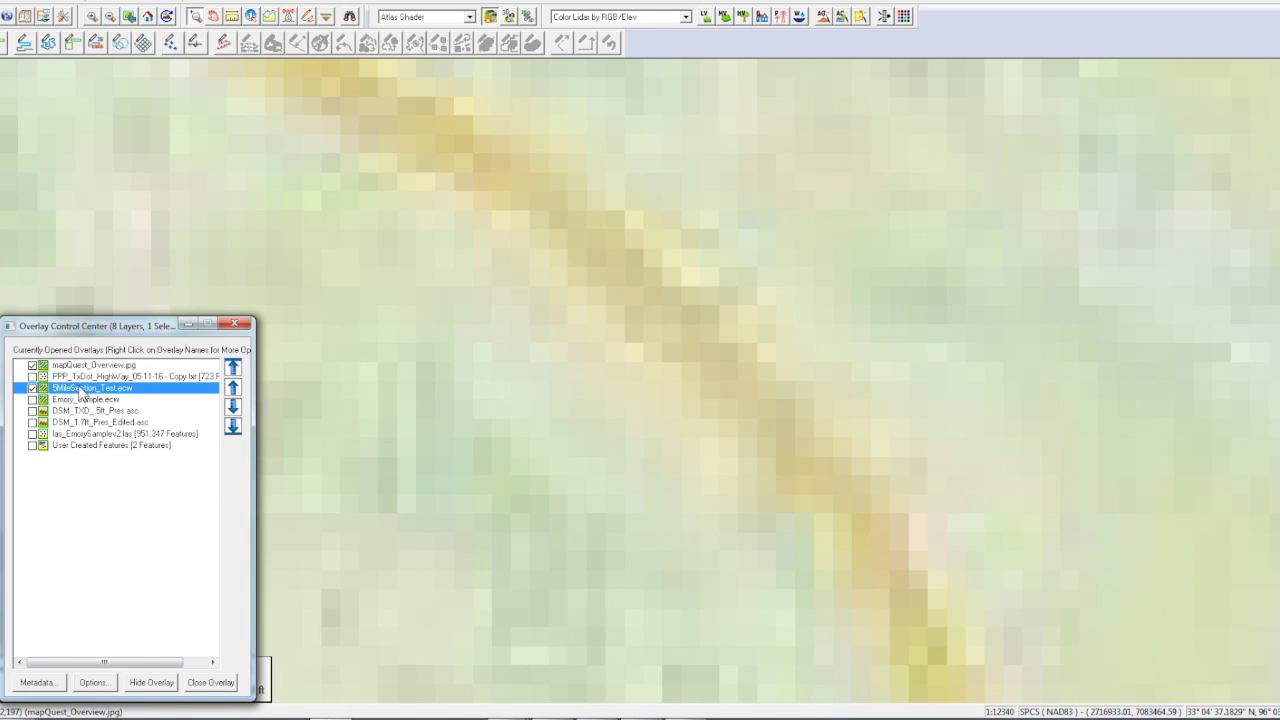
right_click(80, 391)
click(158, 260)
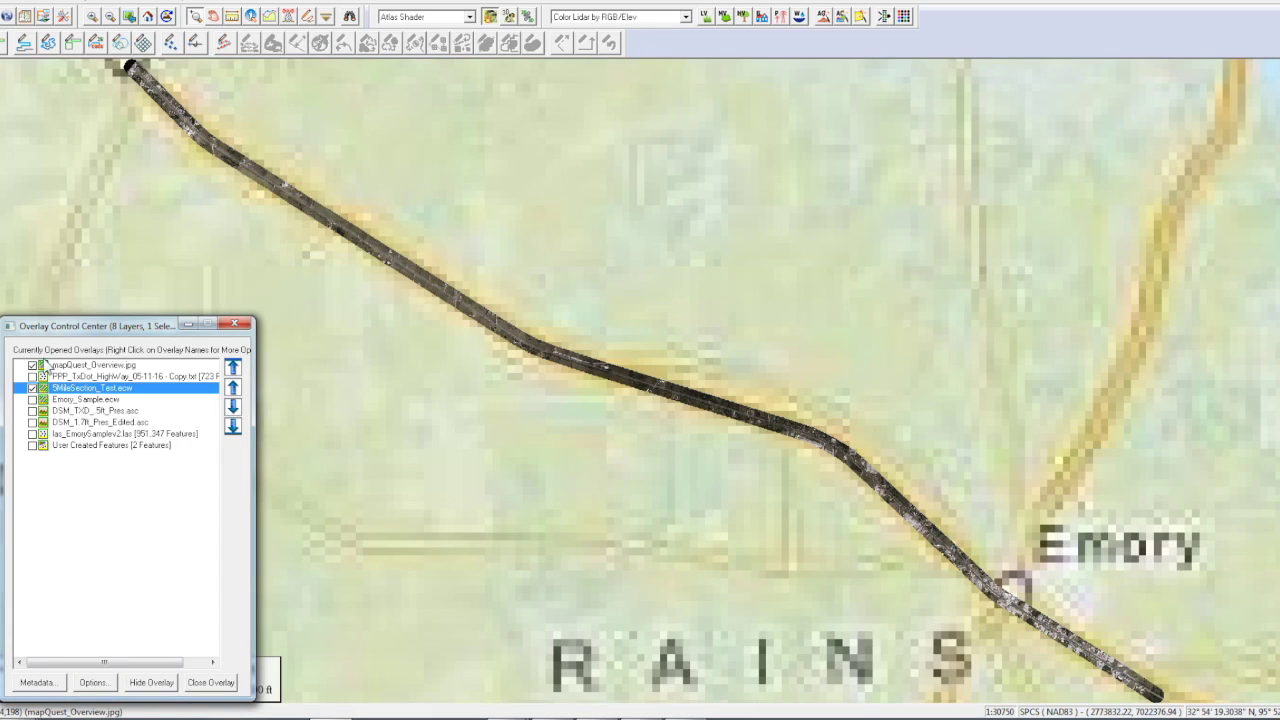
click(32, 365)
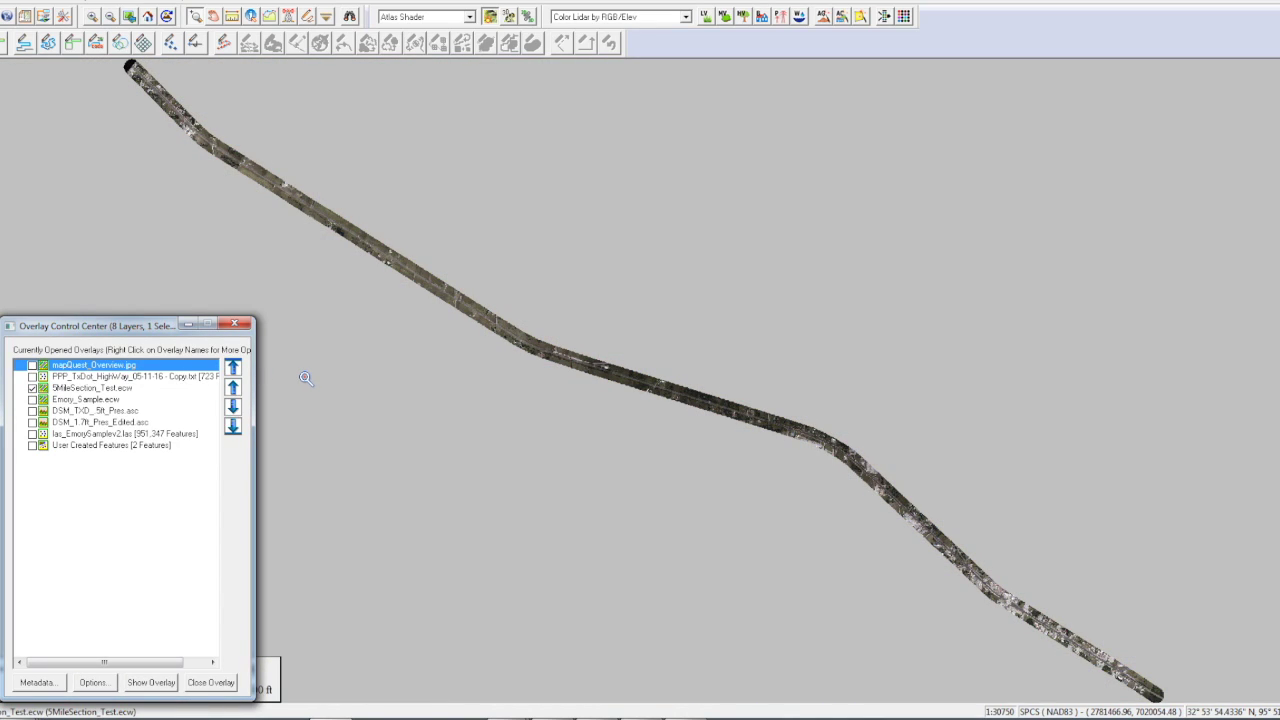
Zoom in on the road junction beside the white building and pick the Measure tool.
drag(558, 333, 680, 405)
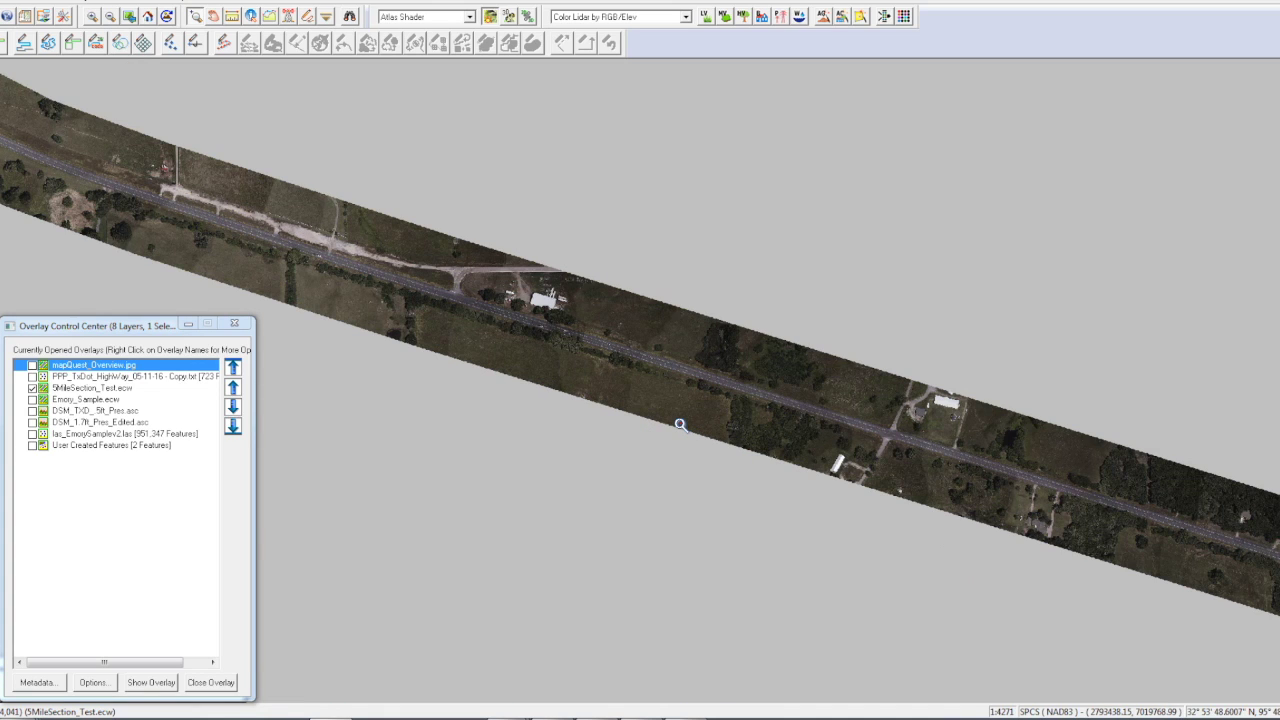
drag(521, 374, 392, 262)
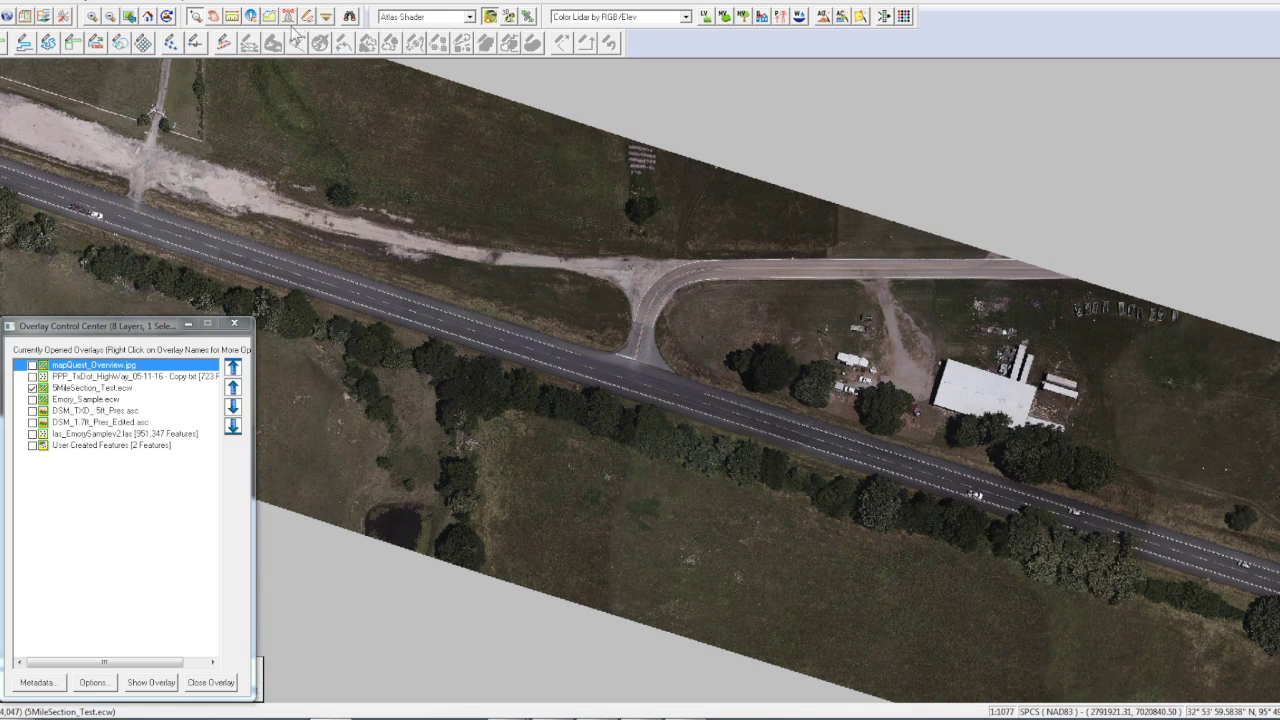
click(232, 17)
Measure across the highway, cancel it, and zoom closer into the junction pavement.
click(682, 155)
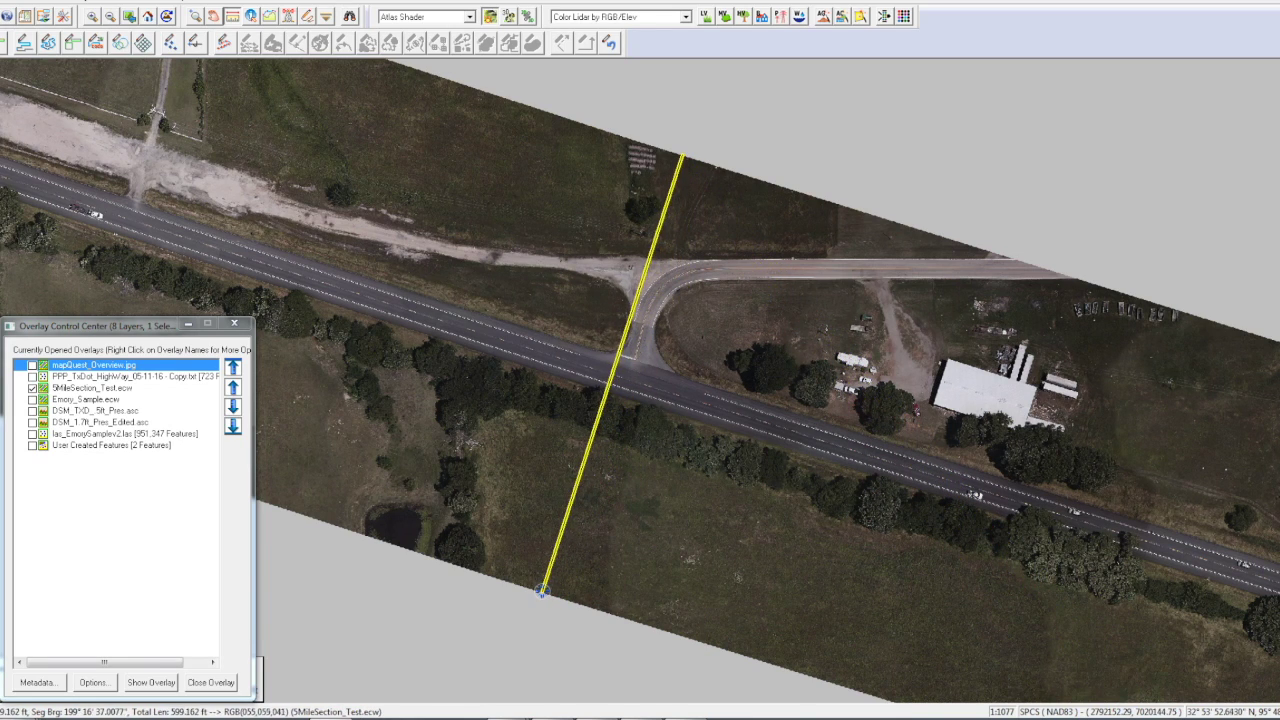
key(Escape)
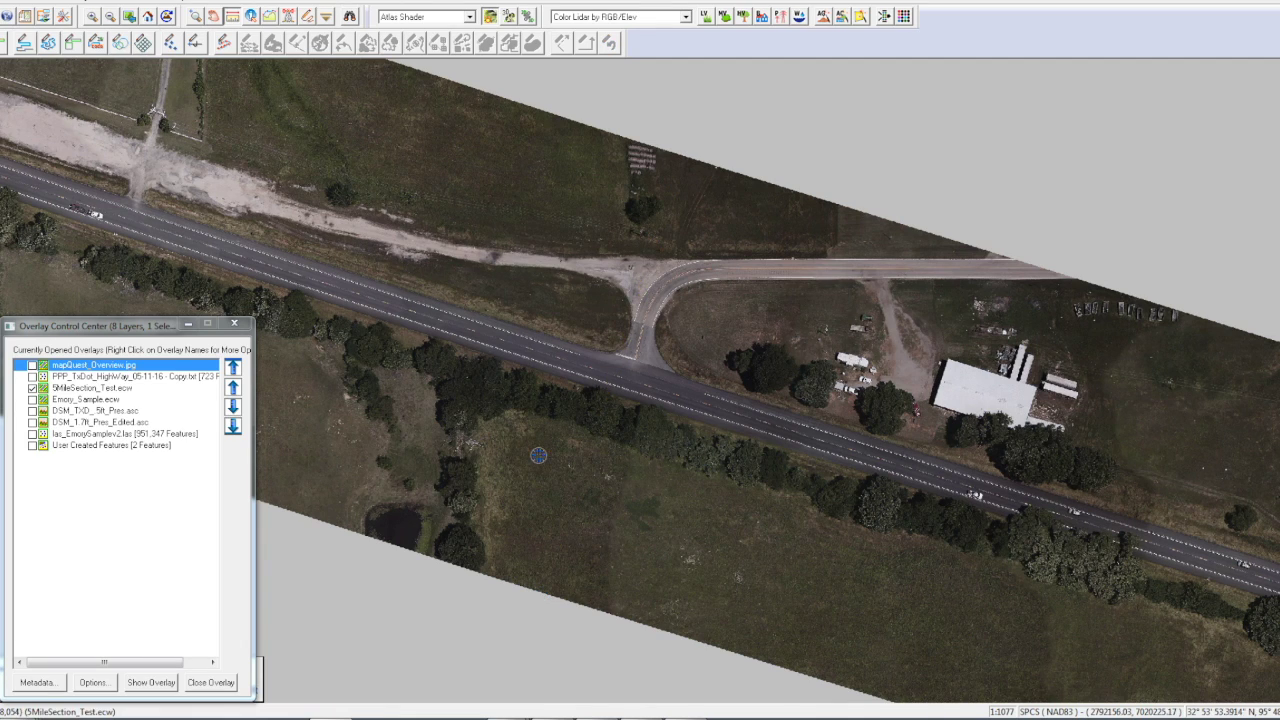
click(195, 16)
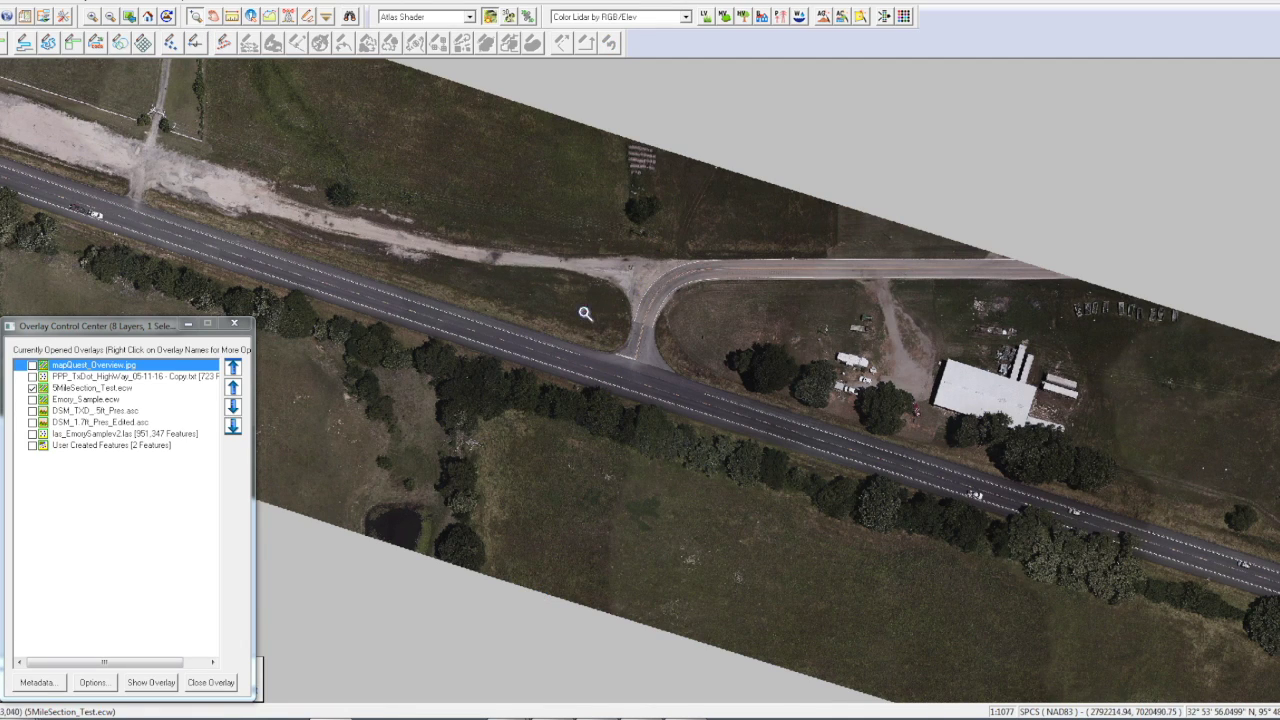
drag(487, 237, 704, 452)
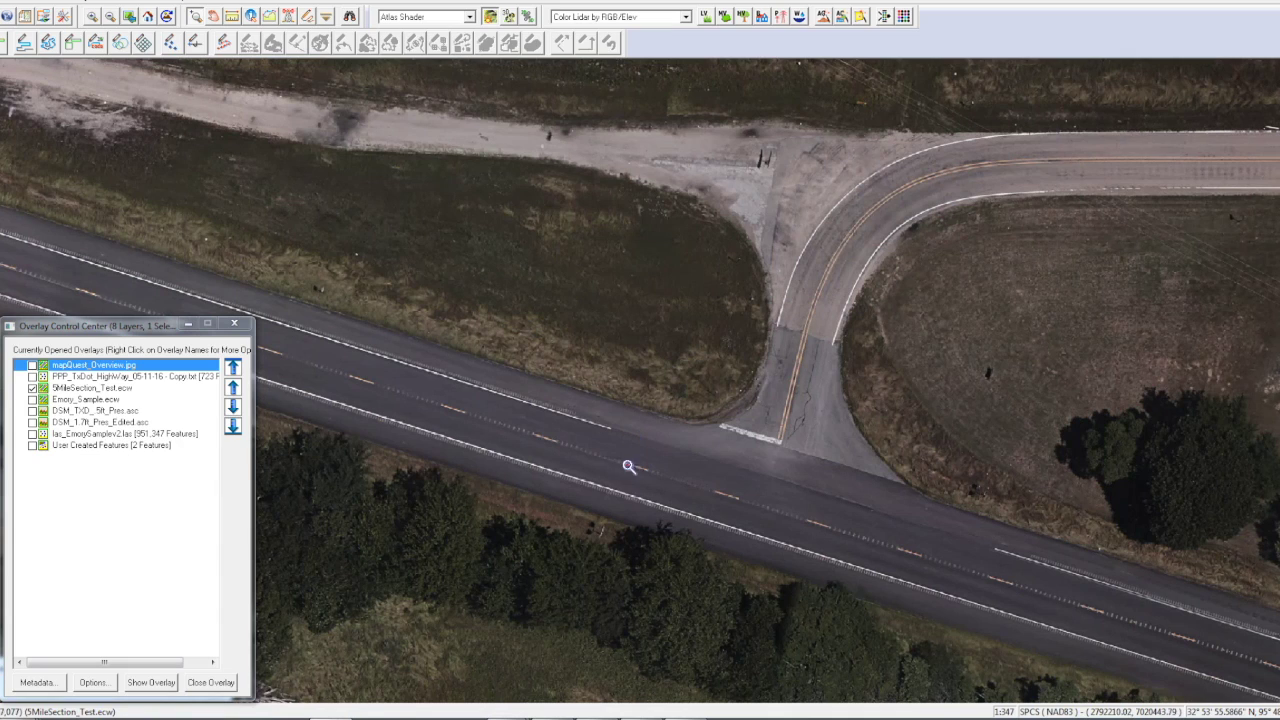
drag(555, 333, 890, 622)
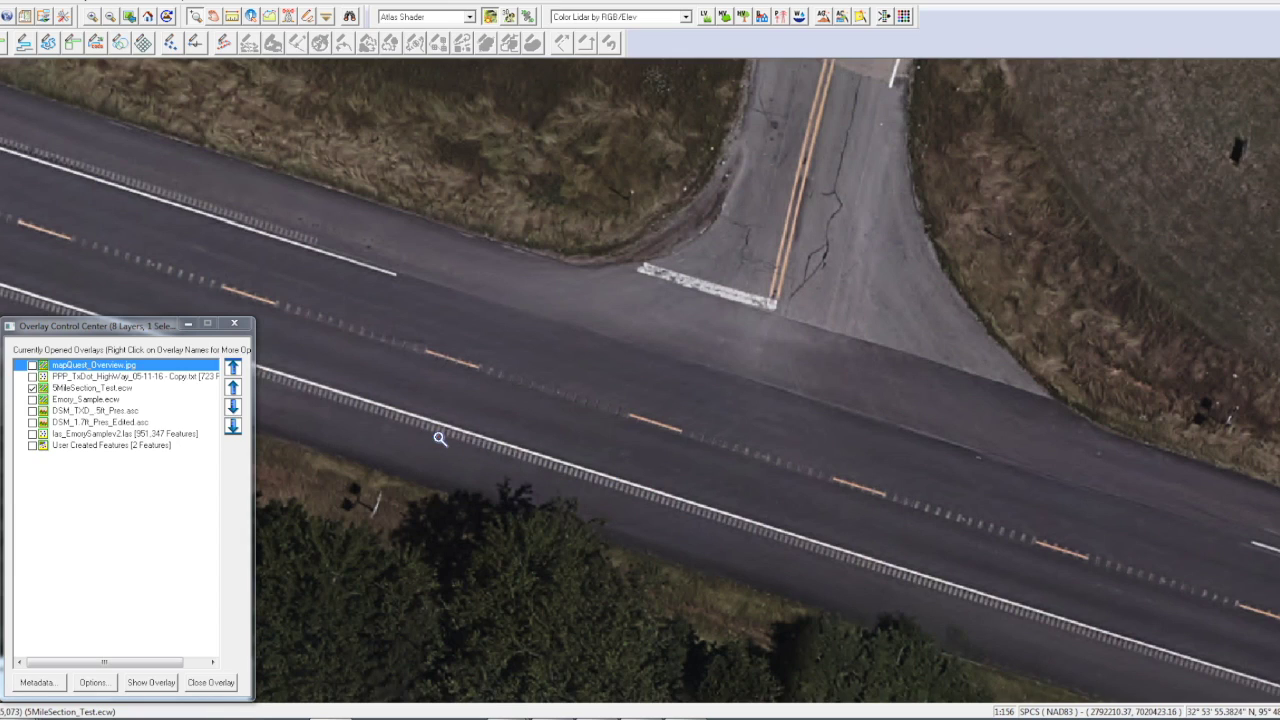
Measure a travel lane's width, clear the measurement, and zoom out slightly.
click(234, 17)
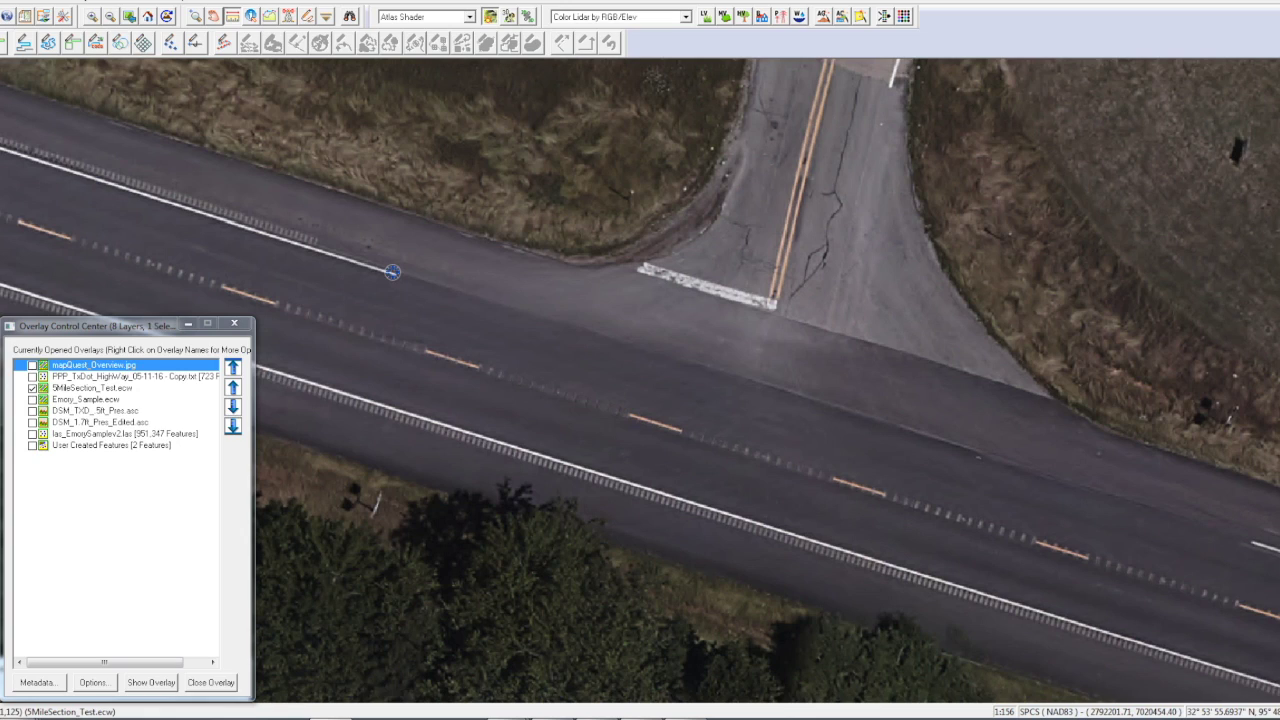
click(392, 273)
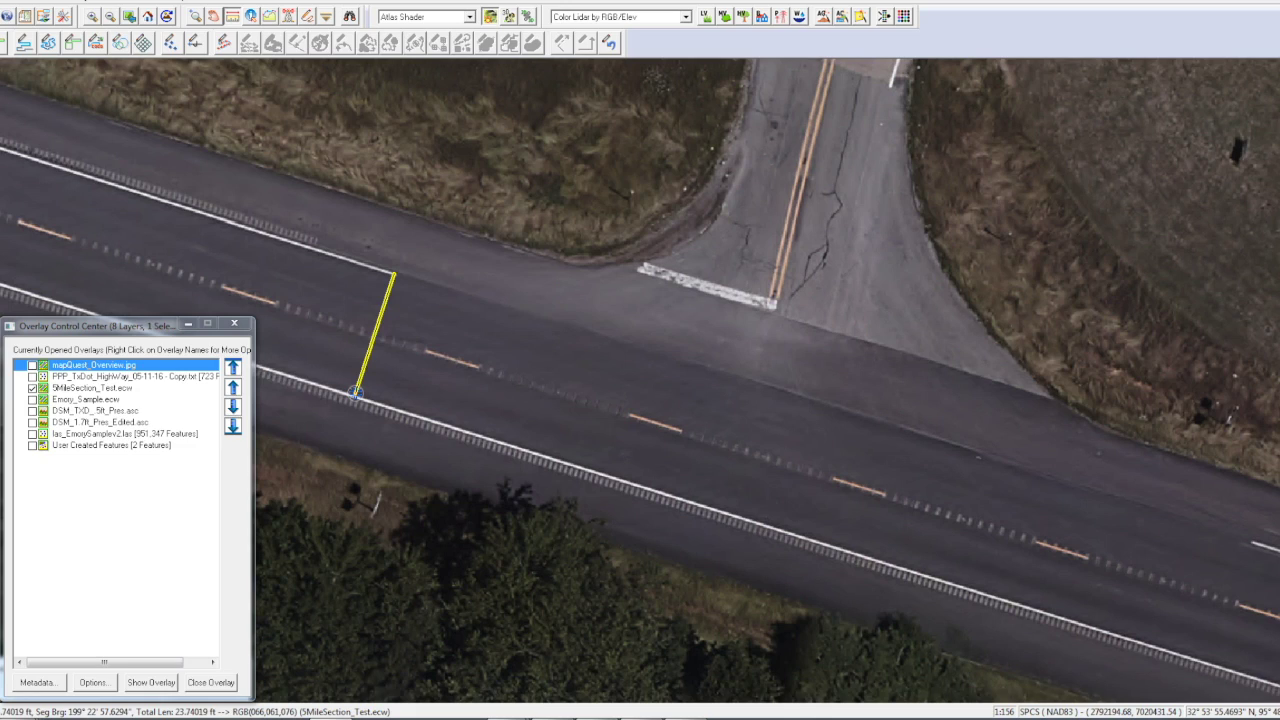
key(Escape)
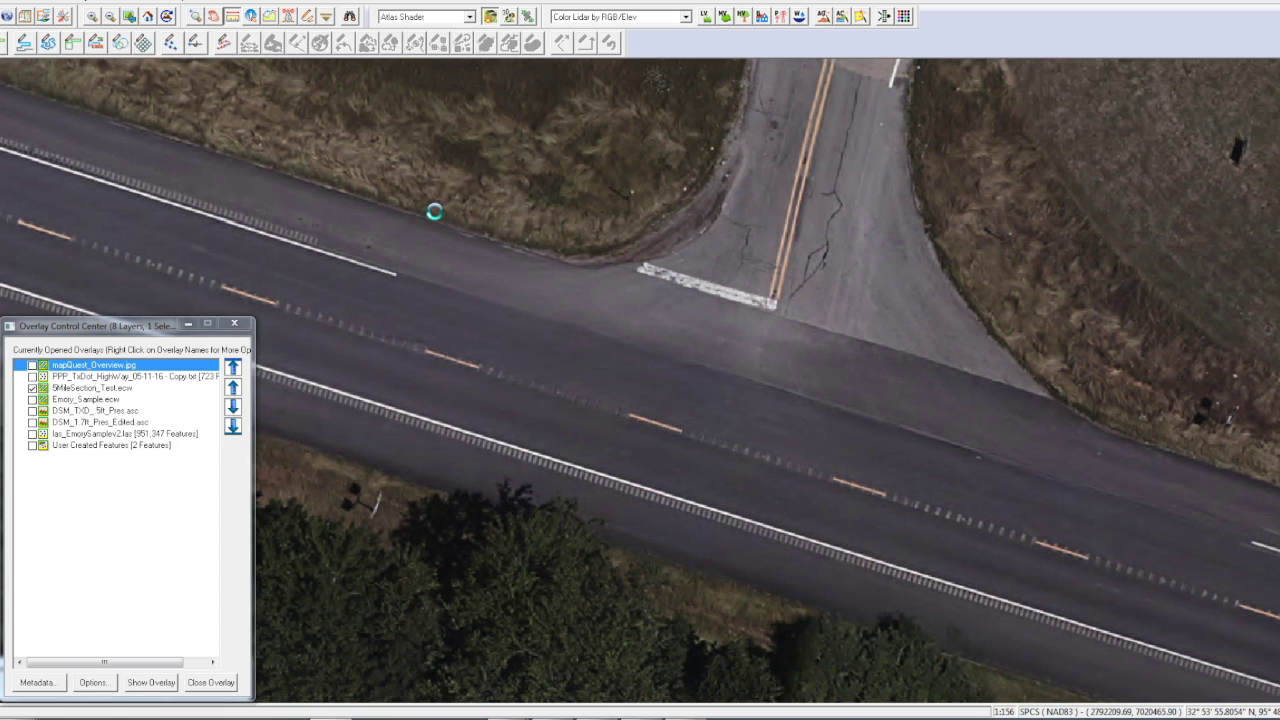
scroll(435, 210, down, 1)
Pan north of the junction, then fit the view to the Emory_Sample.ecw layer.
click(214, 16)
drag(548, 127, 527, 452)
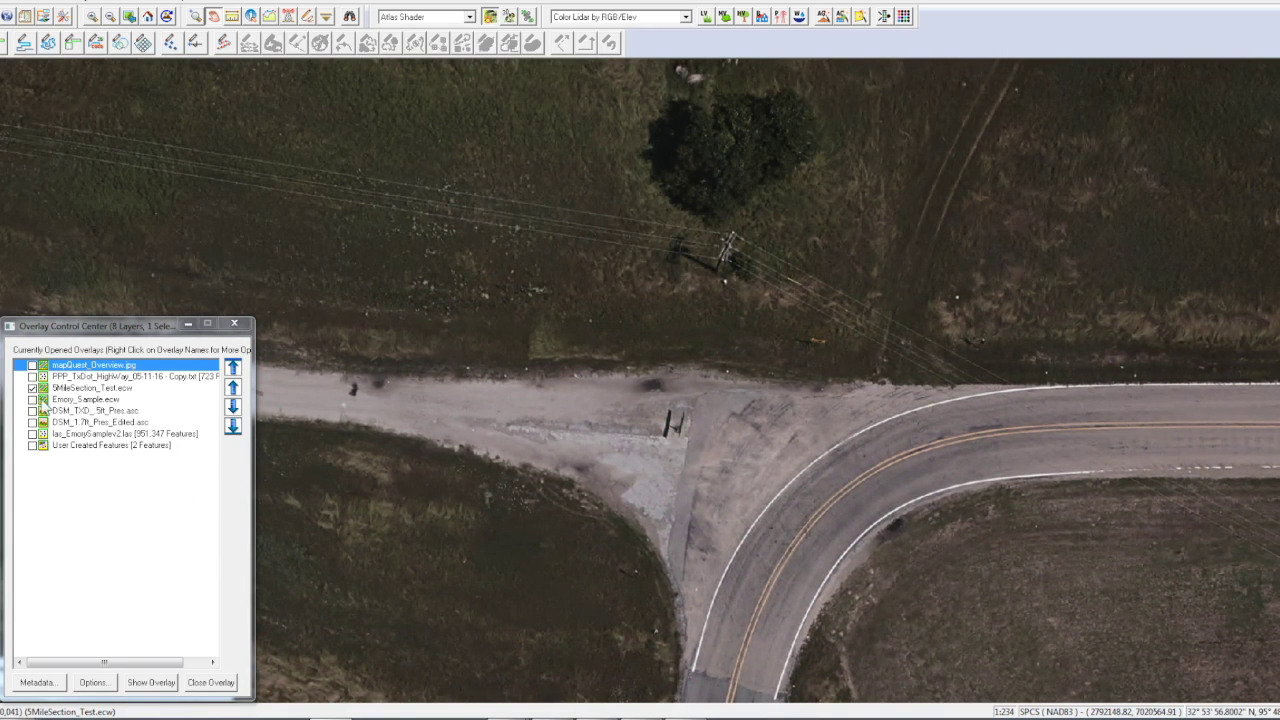
click(72, 400)
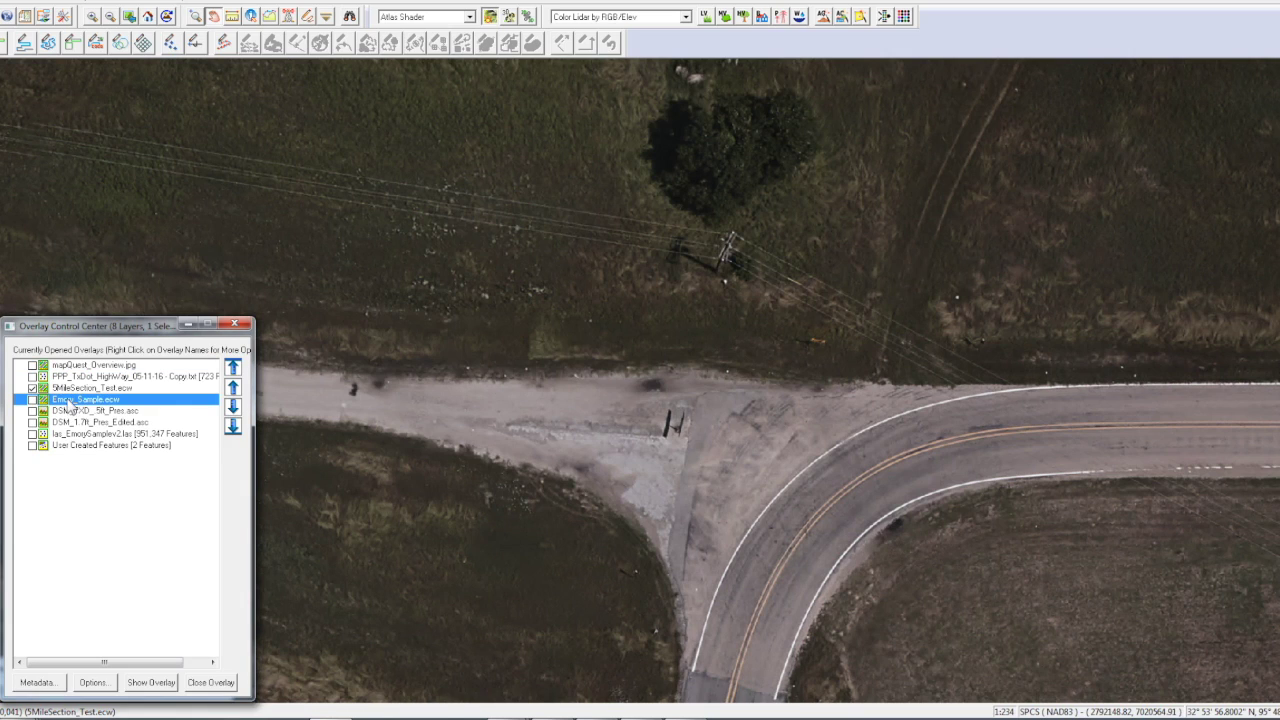
right_click(72, 400)
click(150, 276)
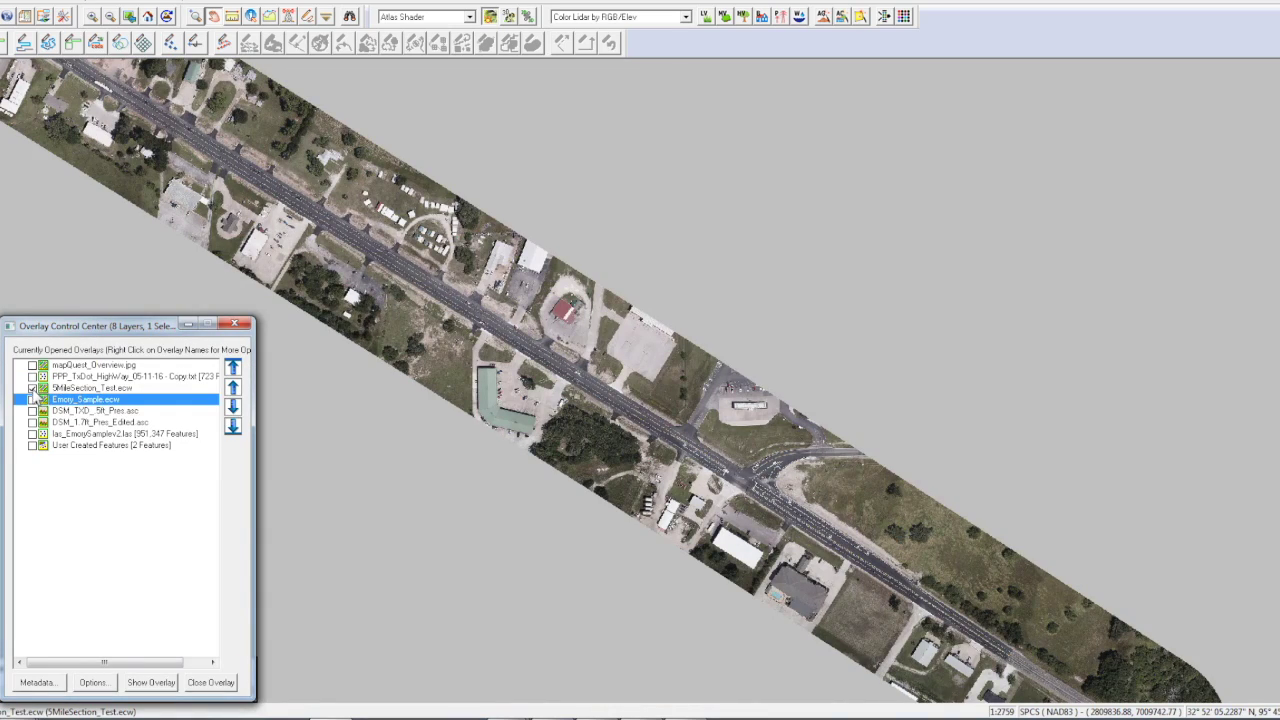
Hide 5MileSection_Test.ecw and display the Emory_Sample.ecw aerial image instead.
click(32, 388)
click(70, 400)
right_click(68, 400)
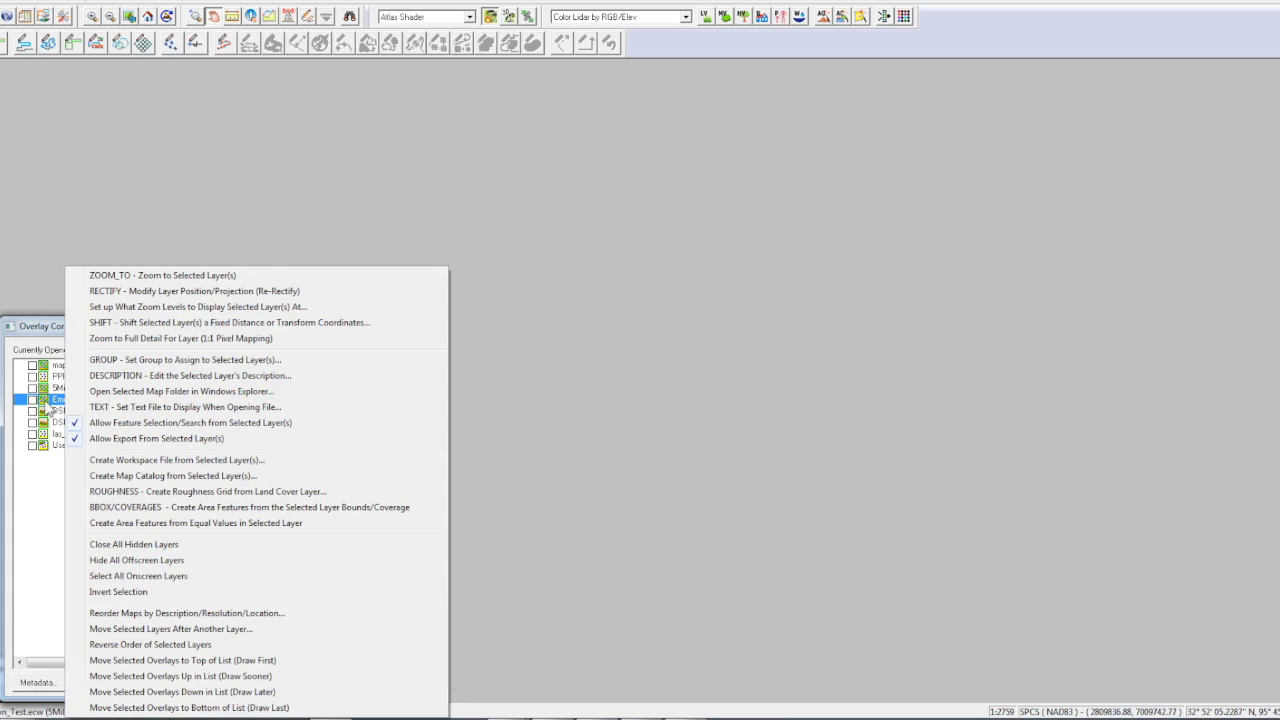
click(32, 400)
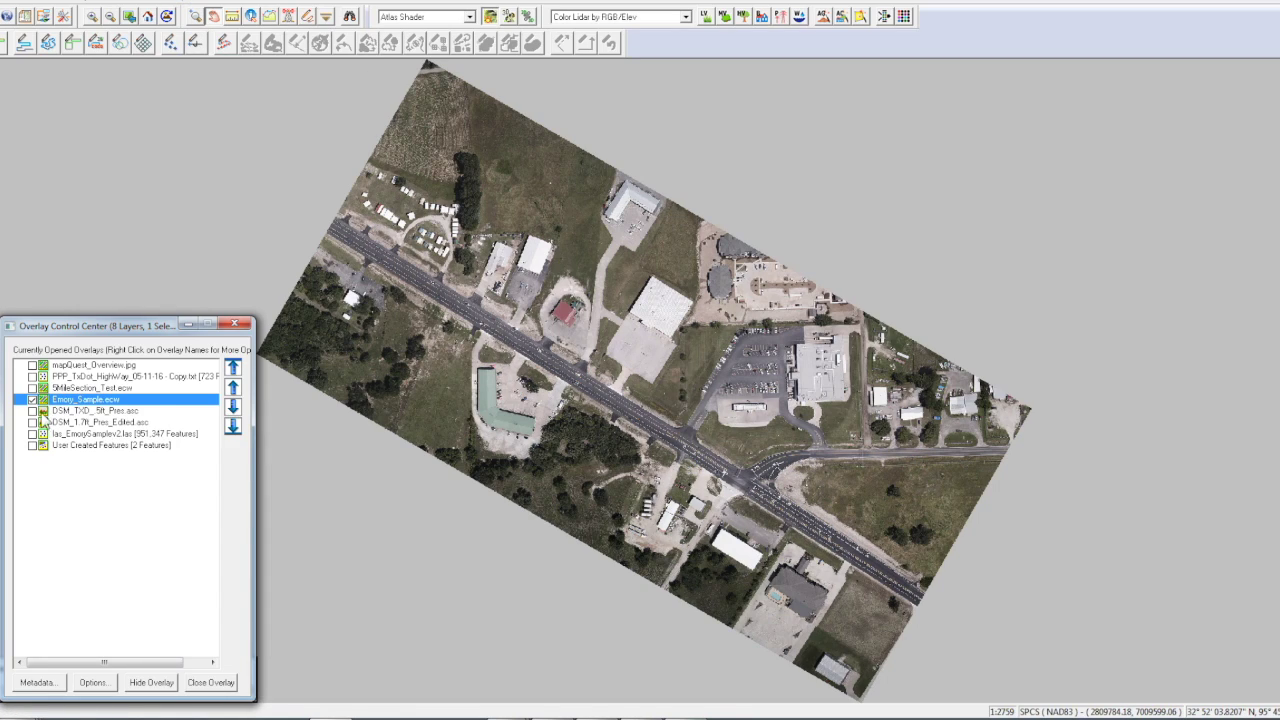
Swap Emory_Sample.ecw for the DSM_1.7ft_Pres_Edited.asc surface and view a 236 ft elevation profile across the road.
click(32, 422)
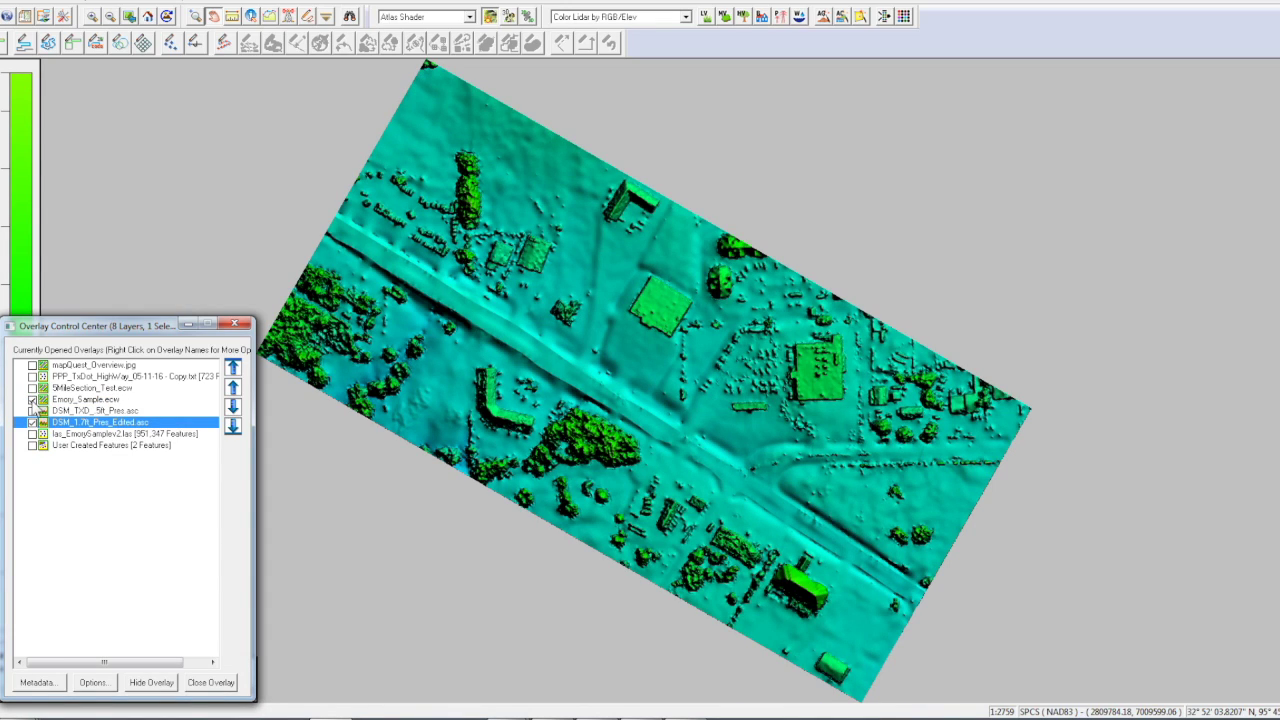
click(32, 399)
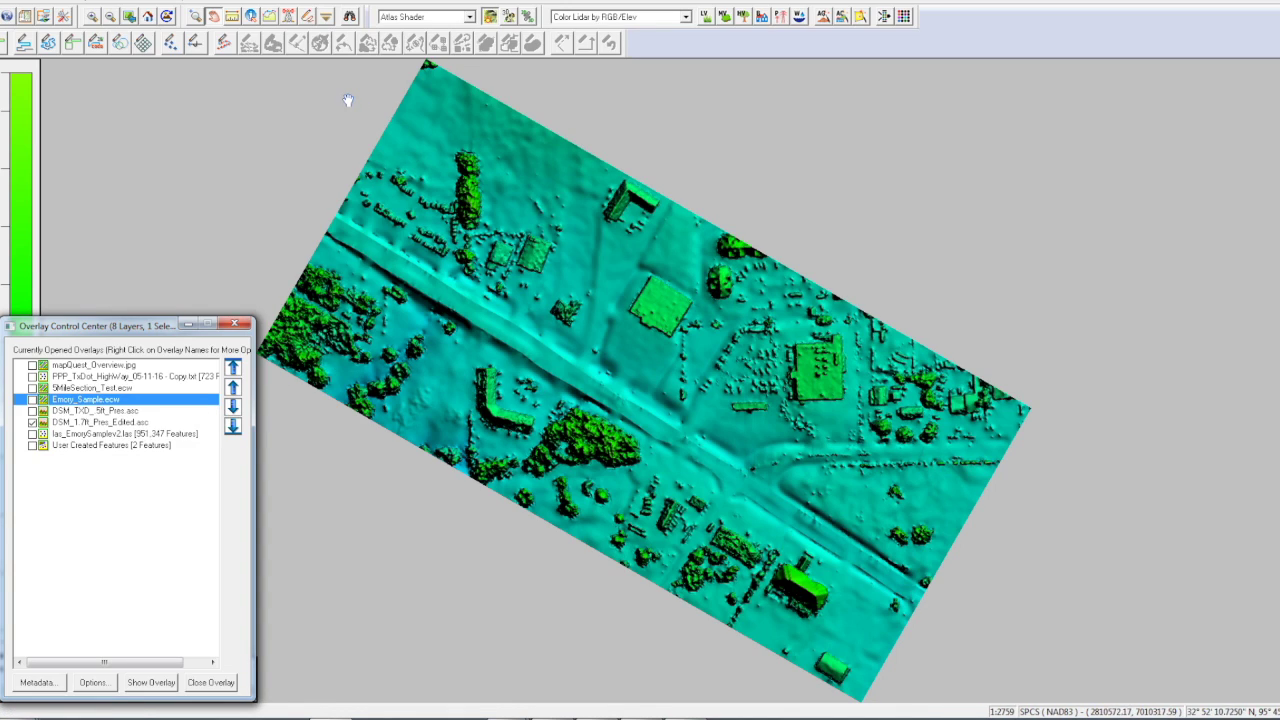
click(270, 18)
click(550, 400)
right_click(588, 344)
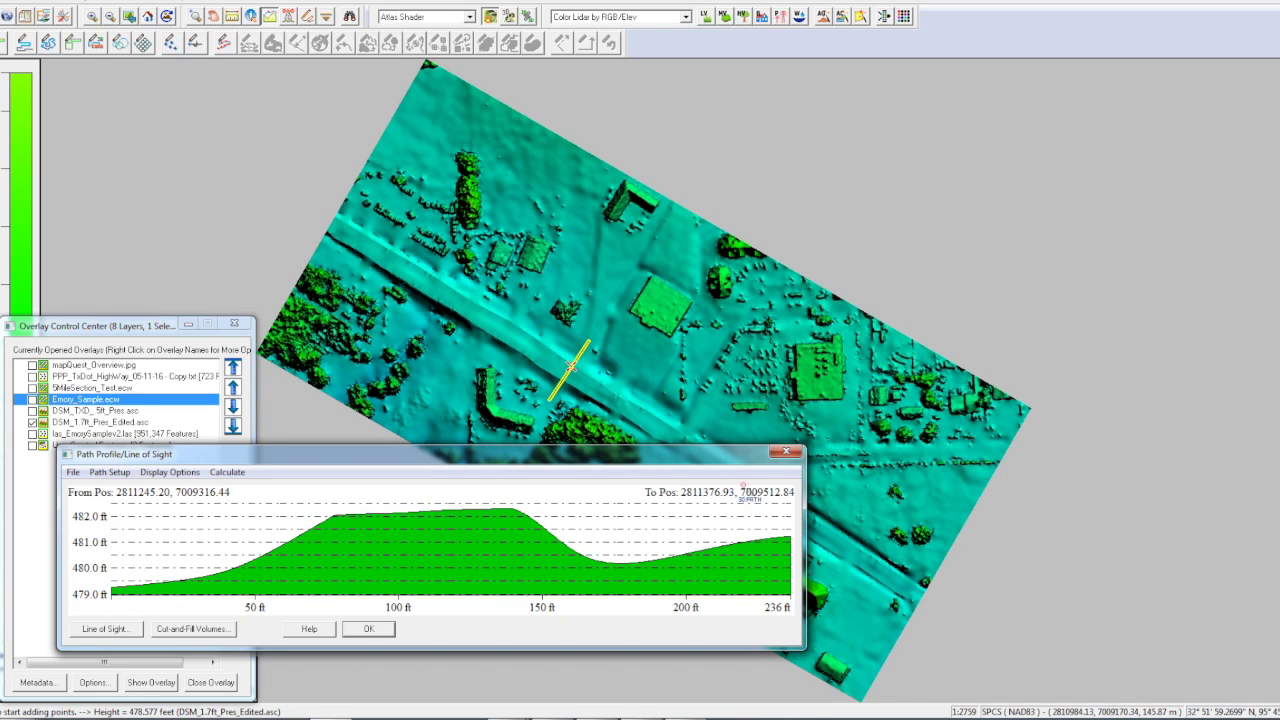
click(786, 454)
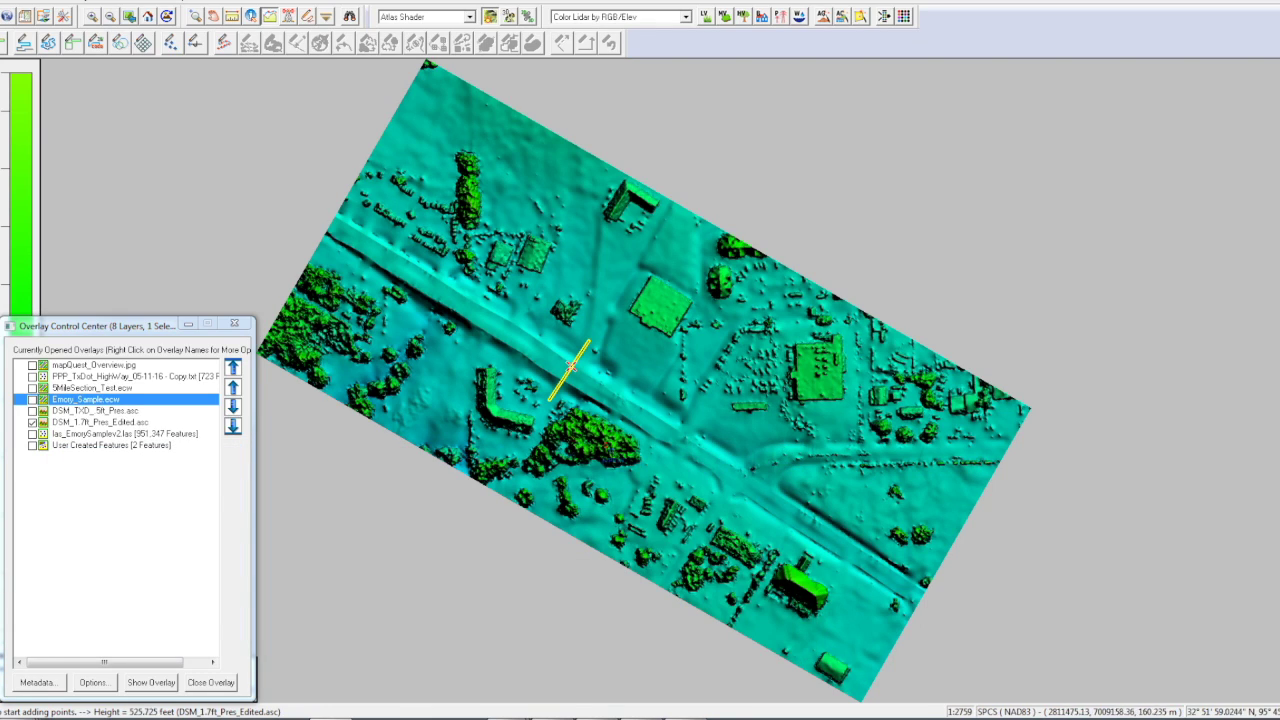
Zoom into the DSM centre, rotate it in 3D, then switch DSM_1.7ft_Pres_Edited.asc off.
click(197, 17)
drag(380, 245, 814, 491)
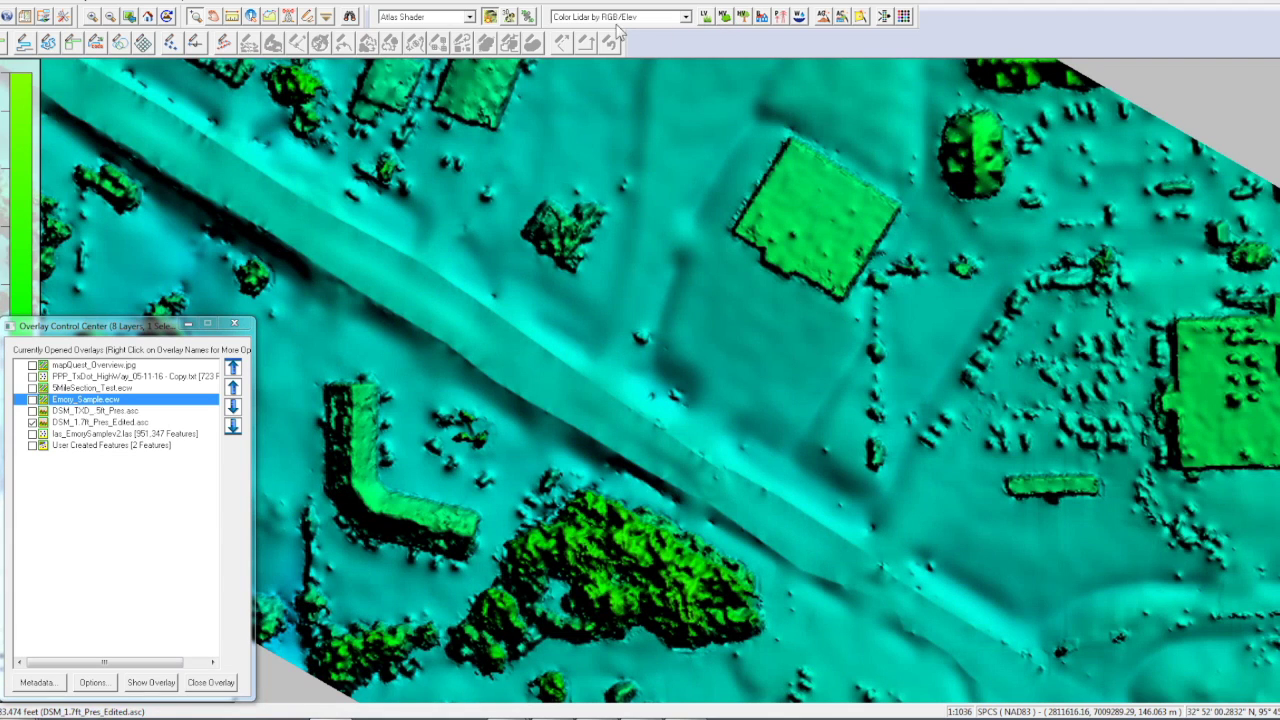
click(509, 17)
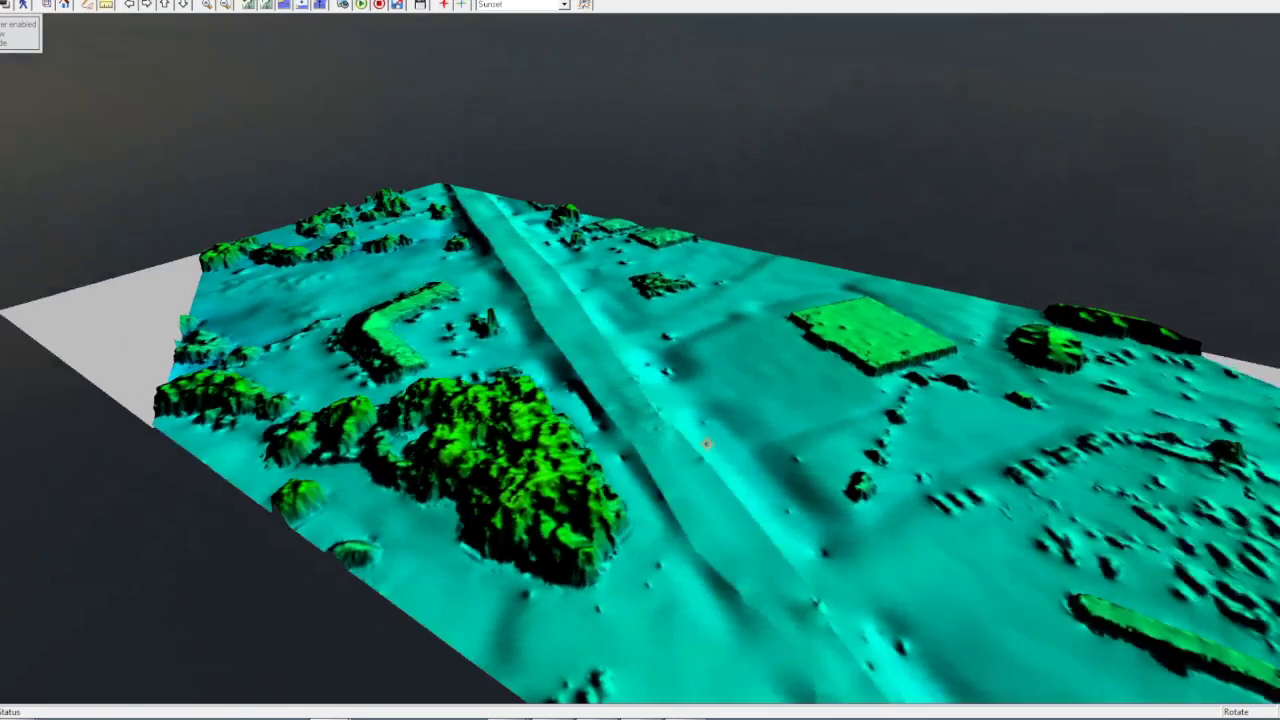
drag(734, 444, 662, 428)
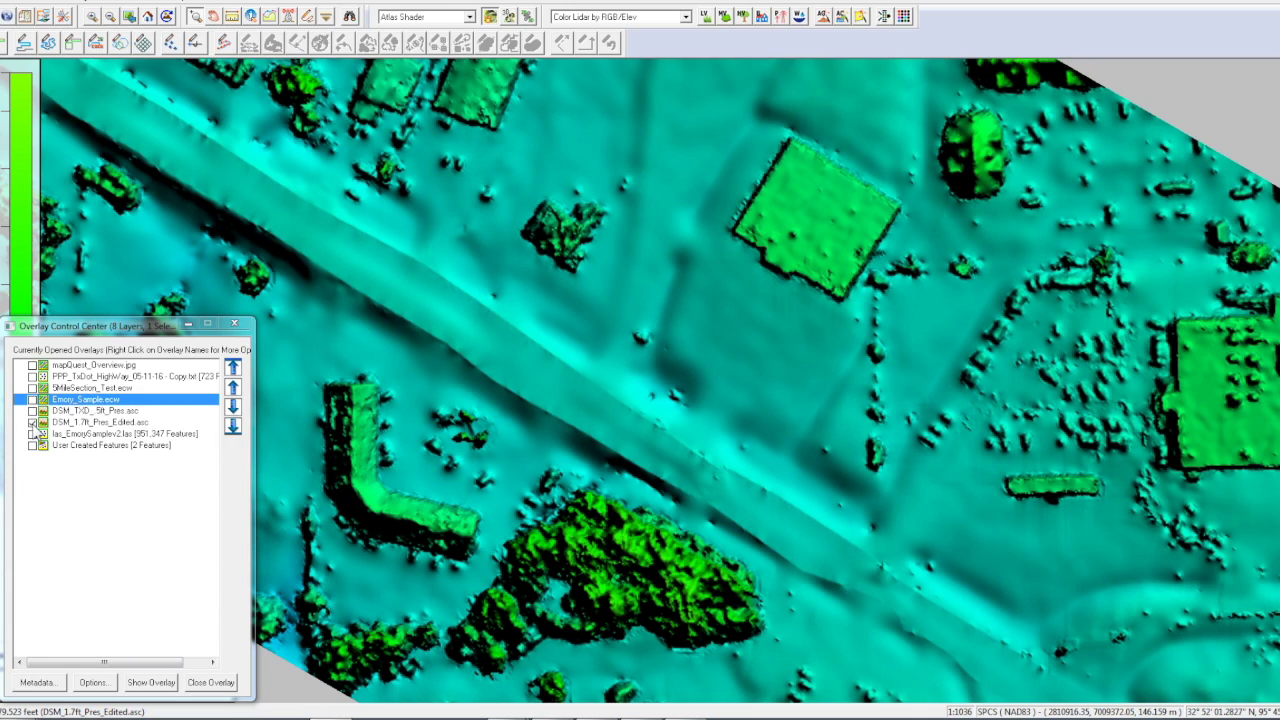
click(32, 422)
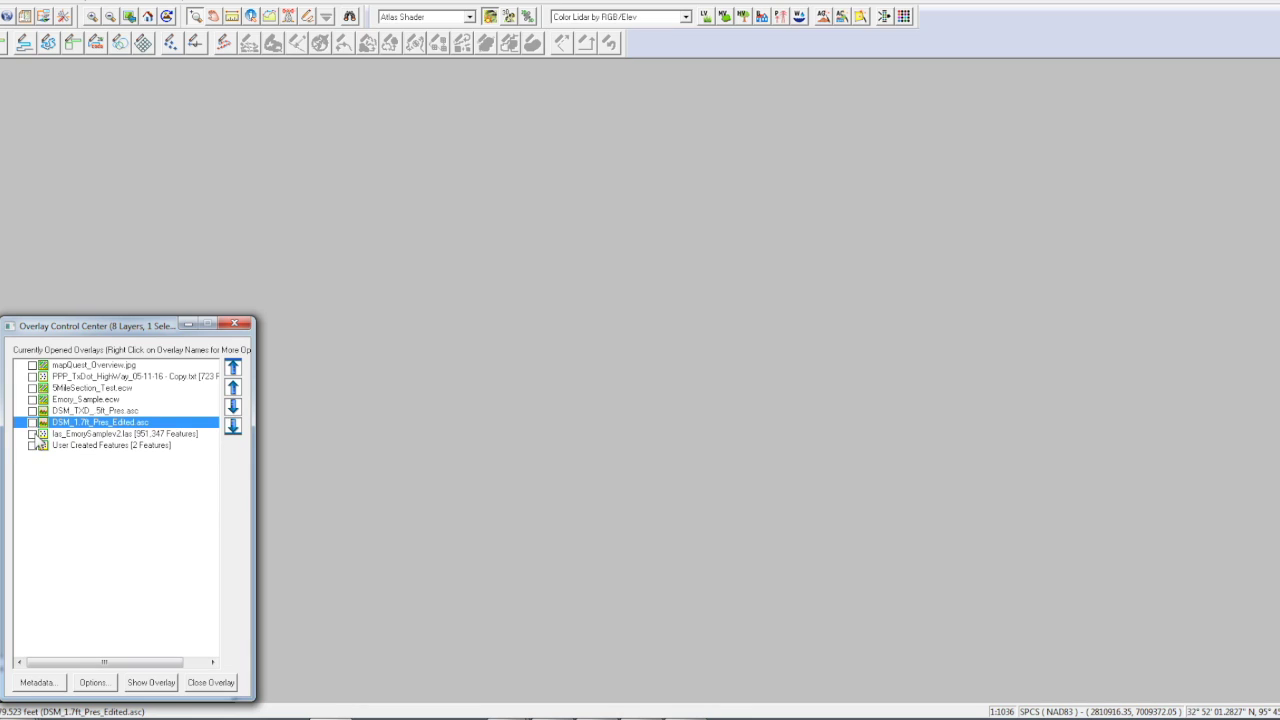
Show the las_EmorySamplev2.las point cloud and zoom closely into the highway's individual points.
click(33, 434)
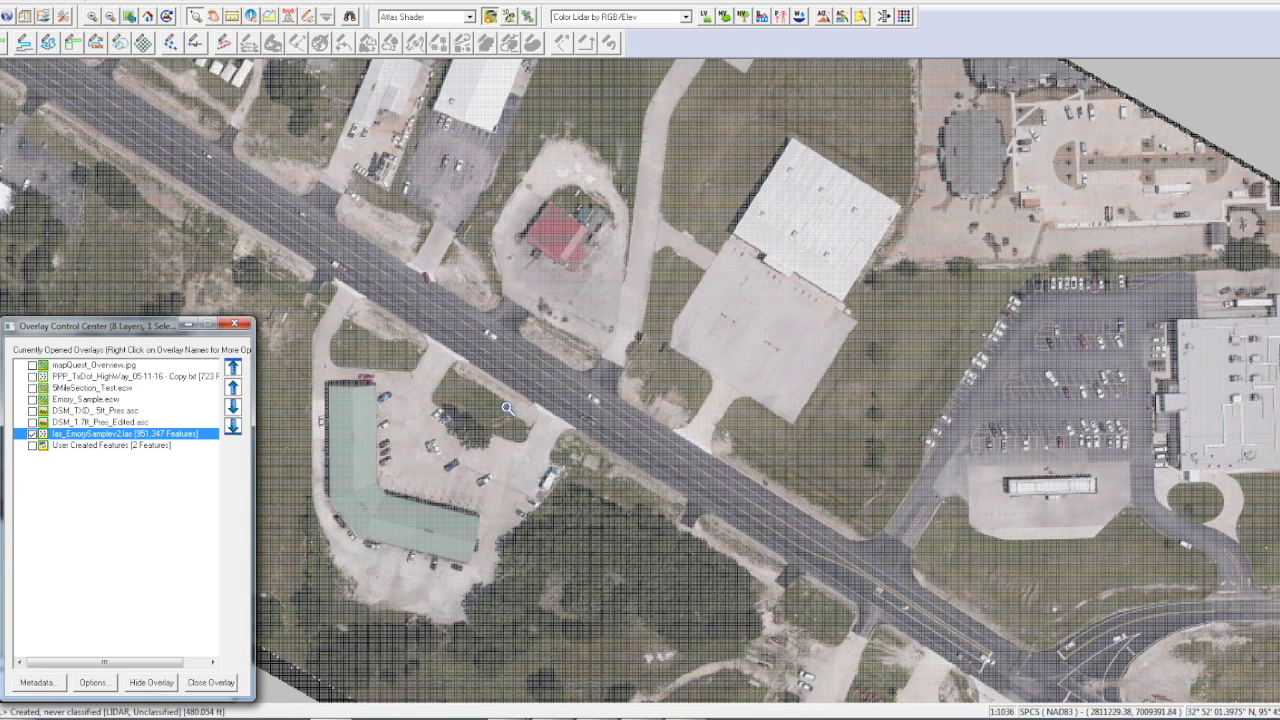
click(111, 17)
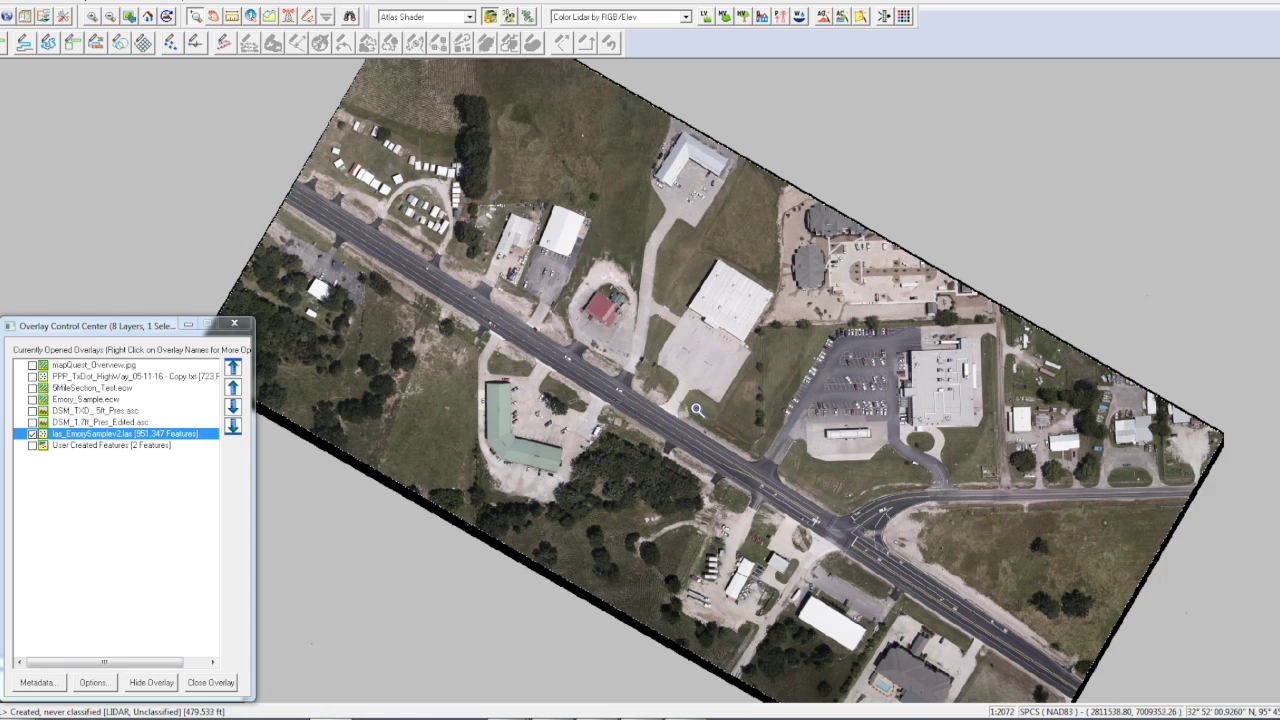
drag(918, 540, 406, 272)
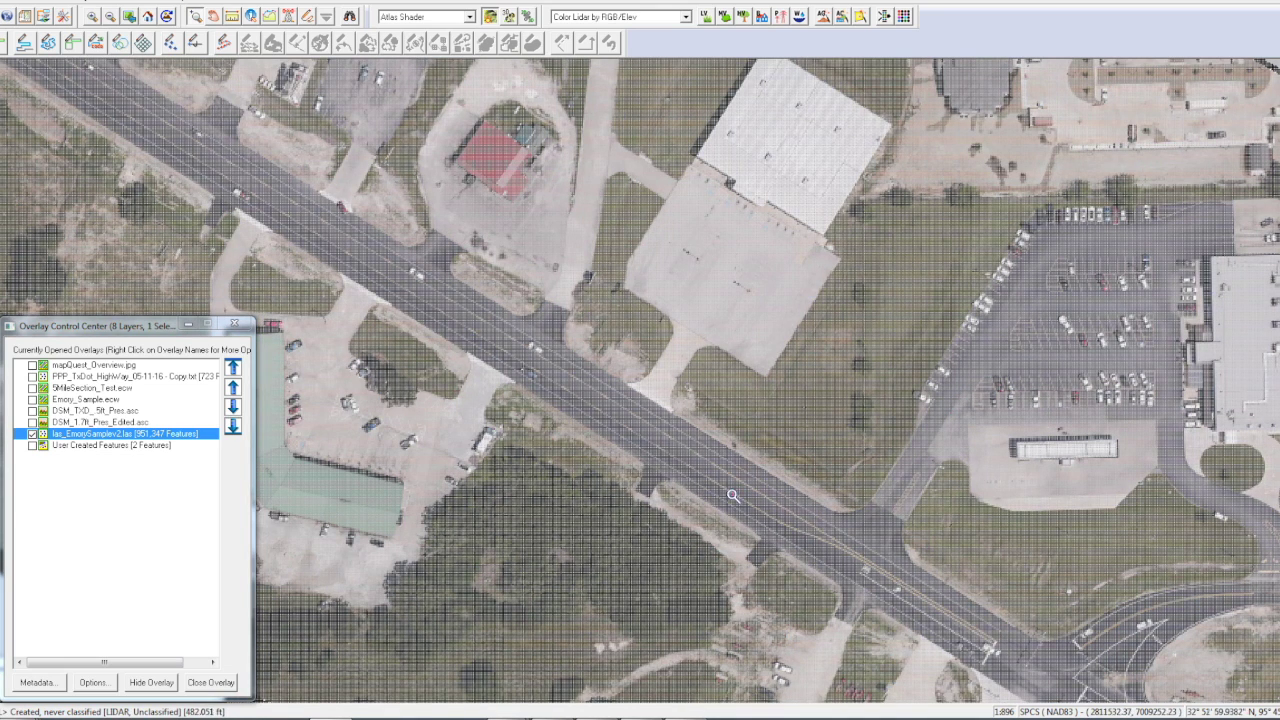
drag(469, 337, 791, 521)
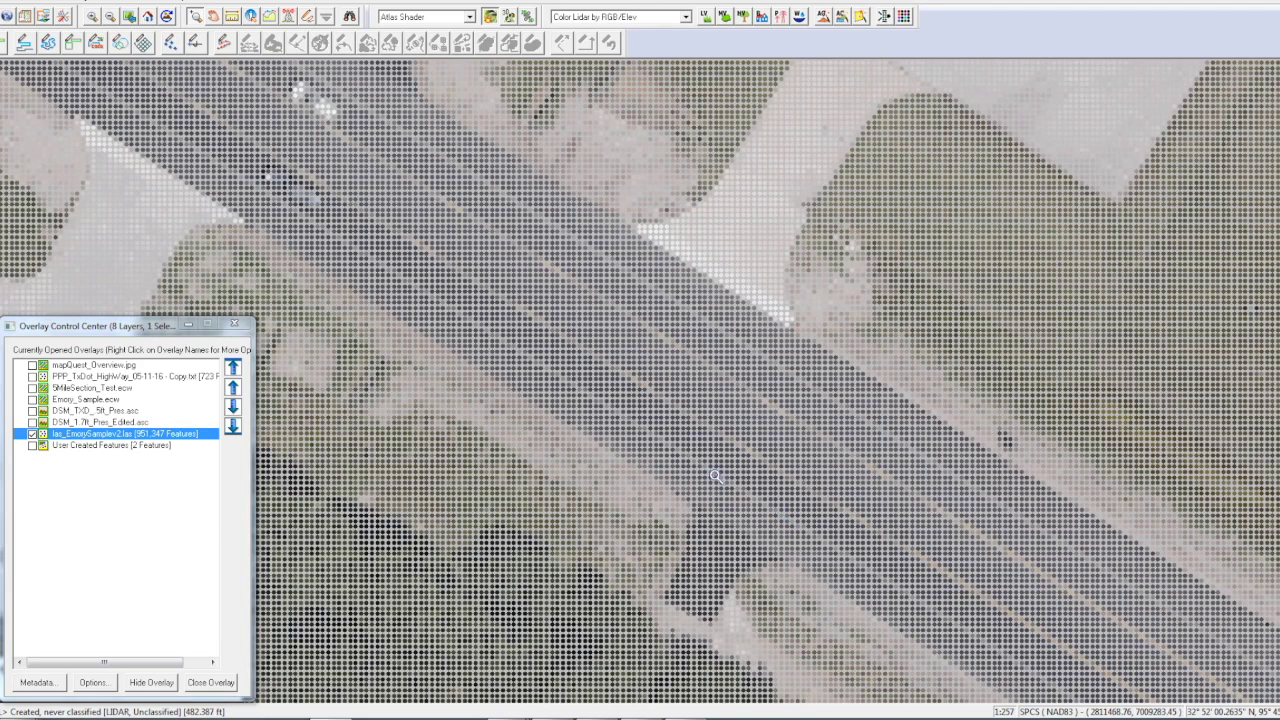
Zoom back out to the whole point cloud and pan it slightly left and down.
click(111, 17)
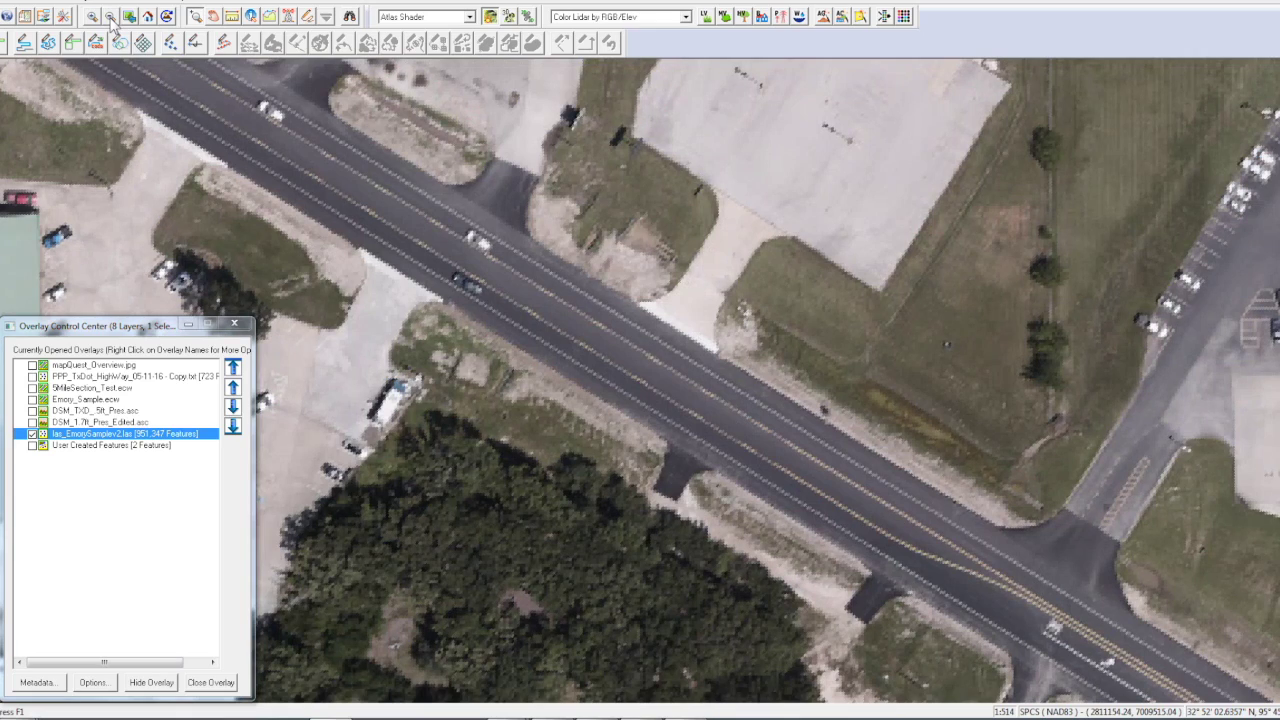
click(111, 17)
click(111, 17)
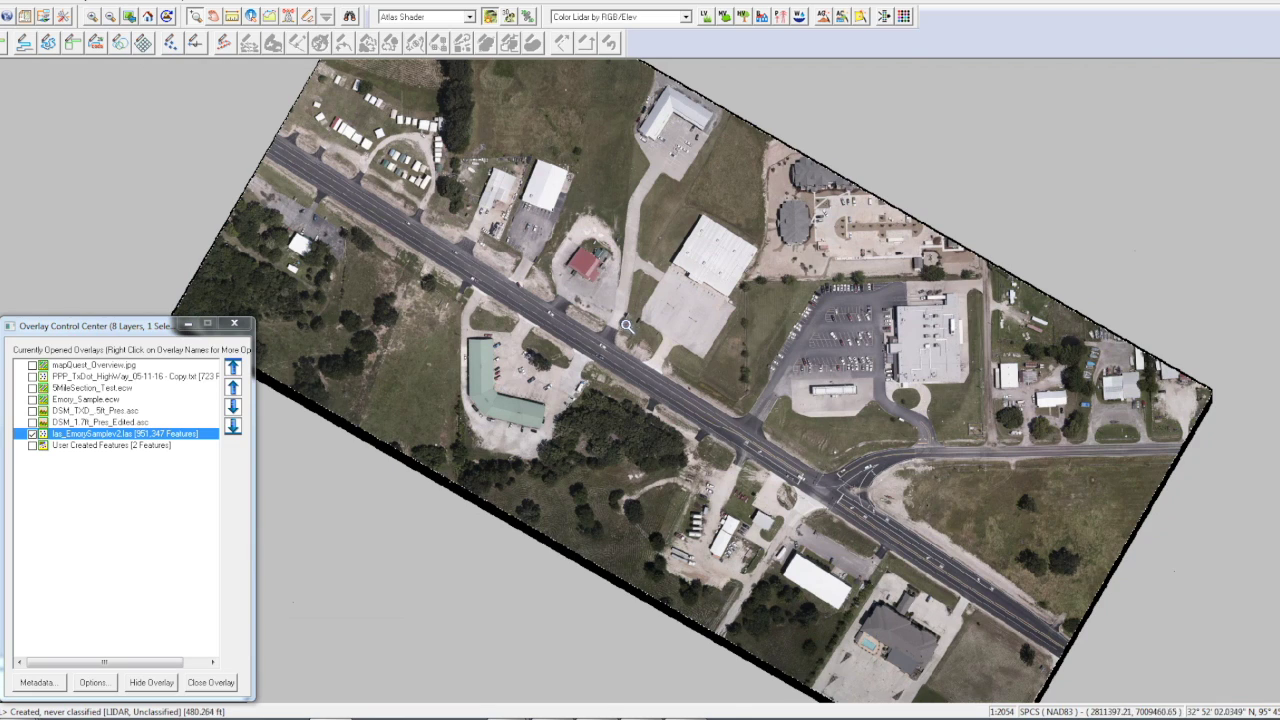
click(213, 17)
drag(763, 67, 671, 115)
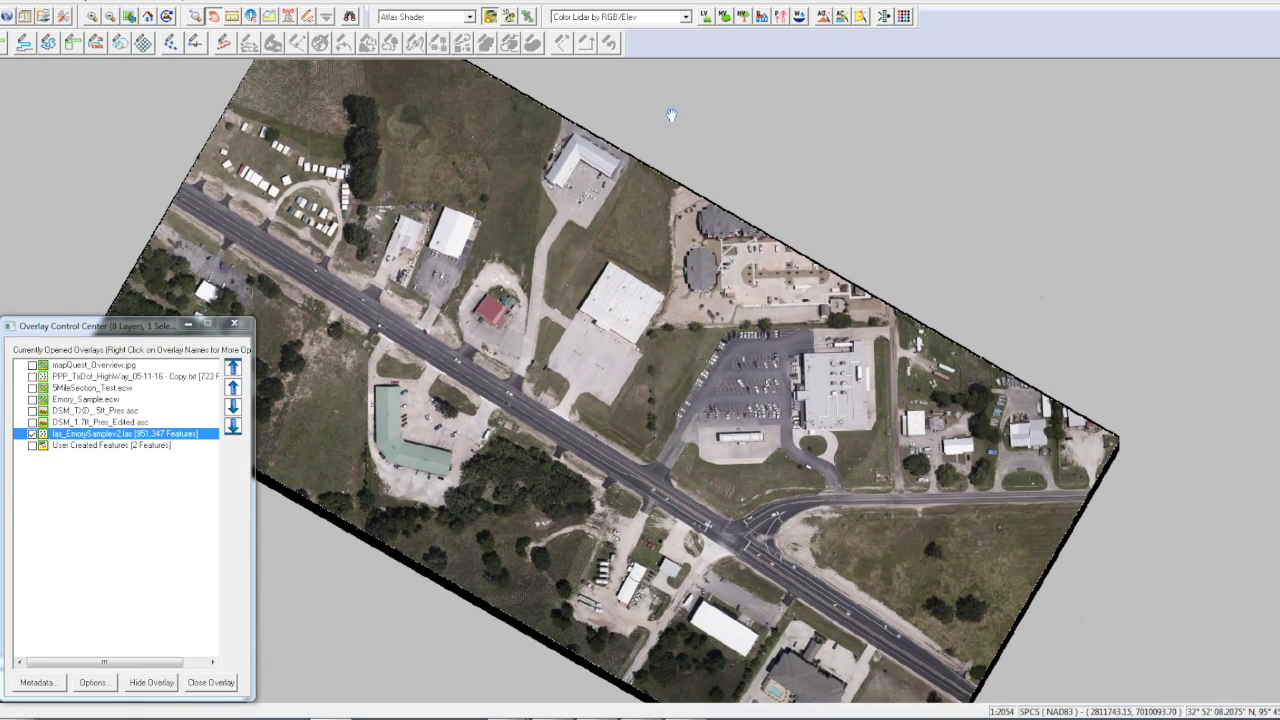
click(509, 17)
Tilt the 3D point cloud to look along the highway and zoom in closer.
drag(640, 420, 460, 460)
scroll(580, 470, up, 5)
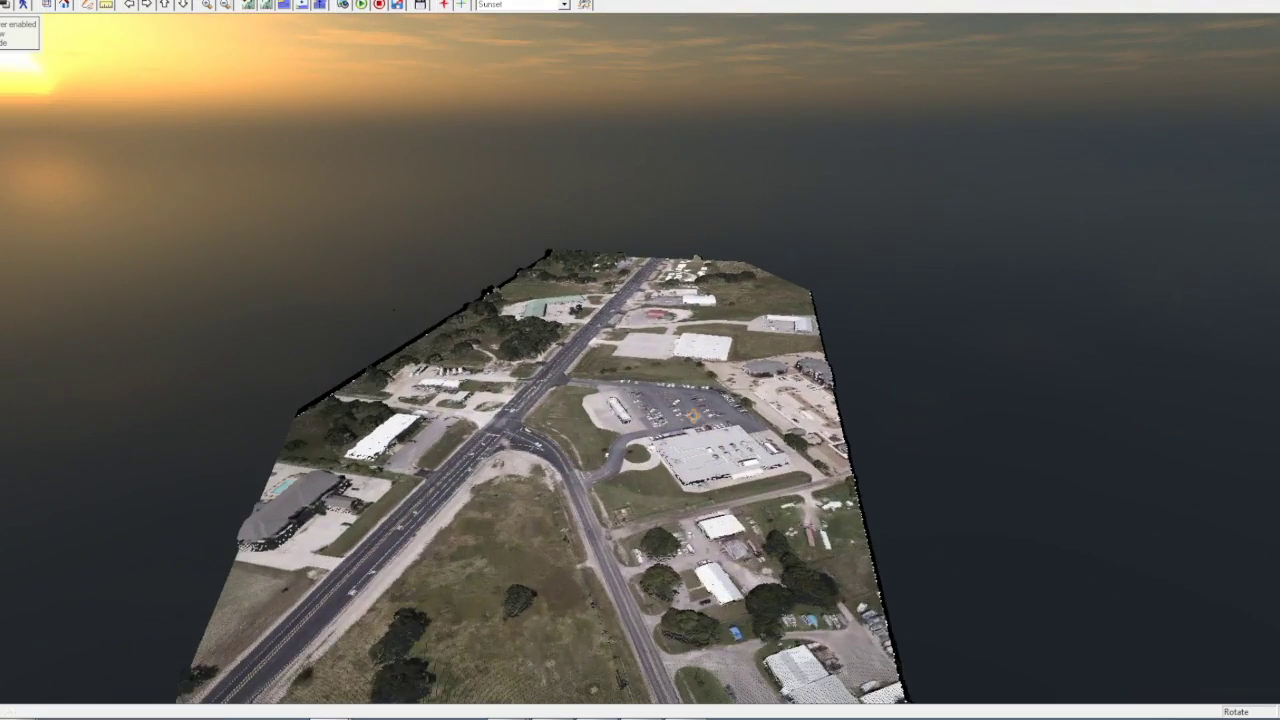